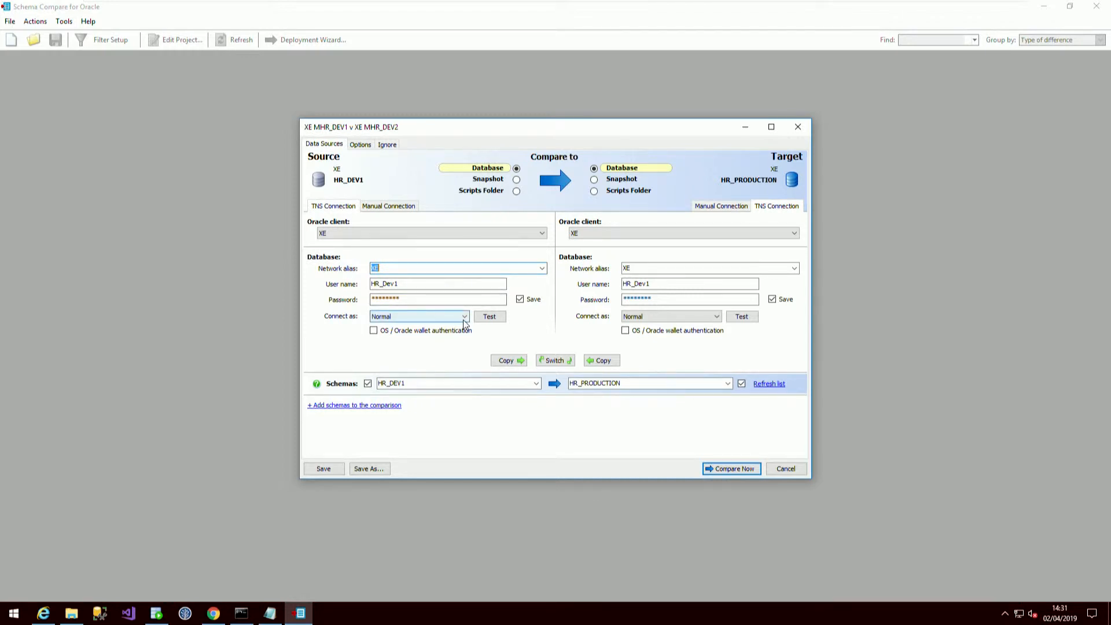
Set WIDGETDEV as the source schema and WIDGETTEST as the target schema, and run the comparison.
left_click(395, 268)
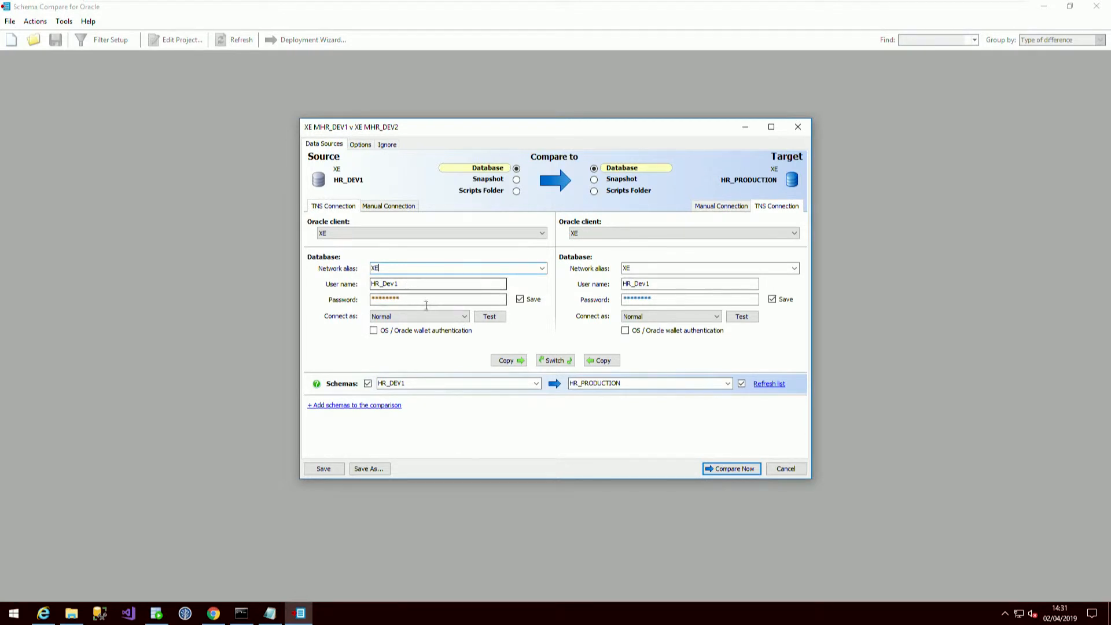
left_click(537, 385)
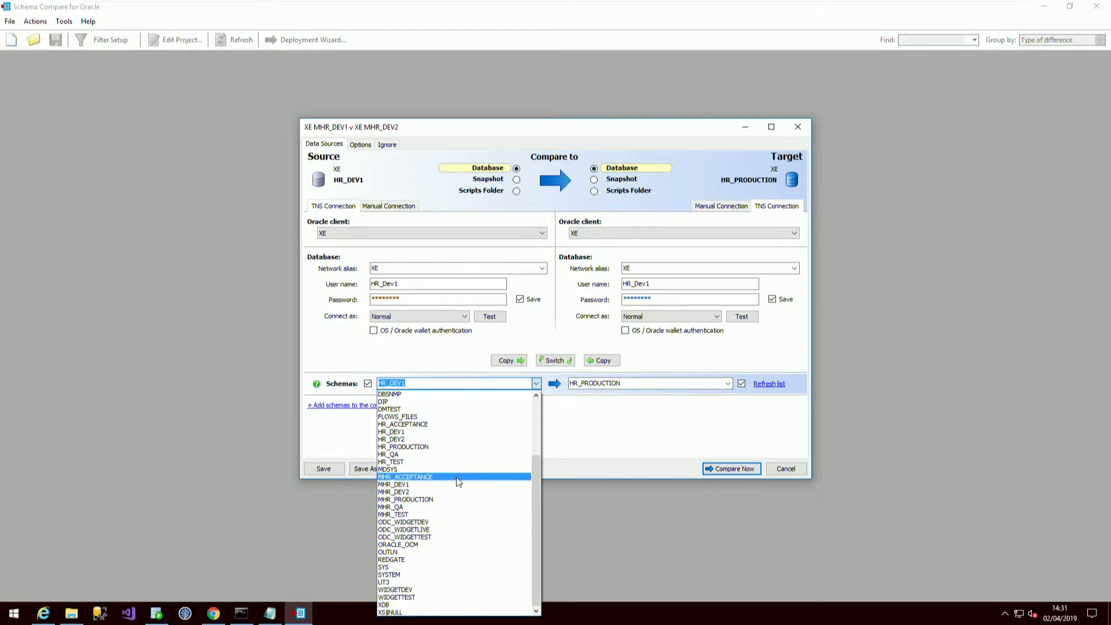
left_click(411, 589)
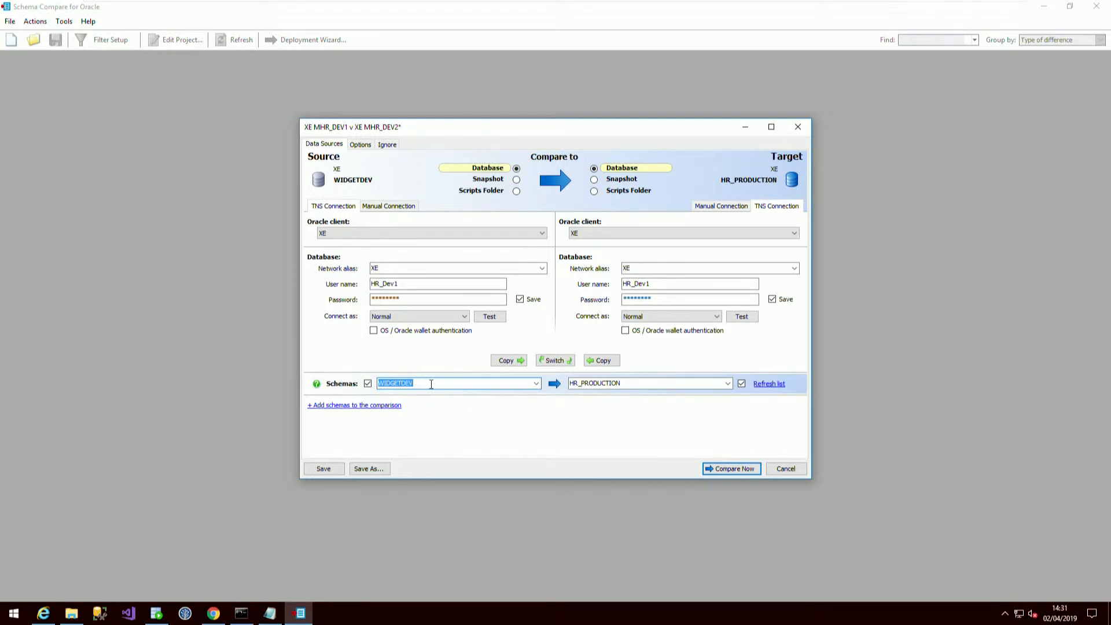
left_click(730, 384)
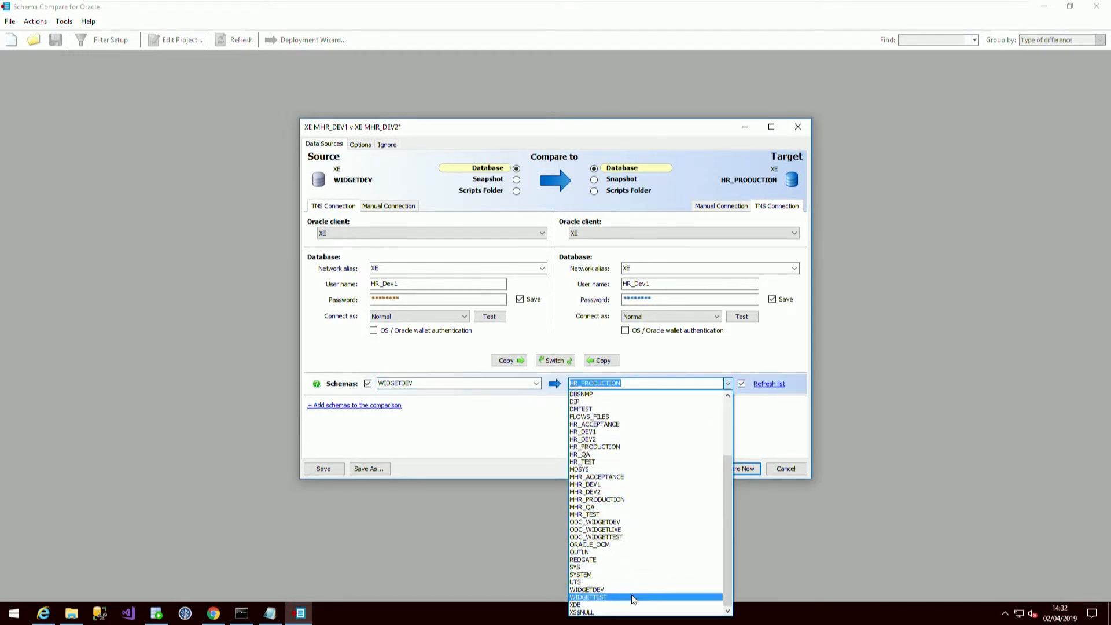
left_click(599, 598)
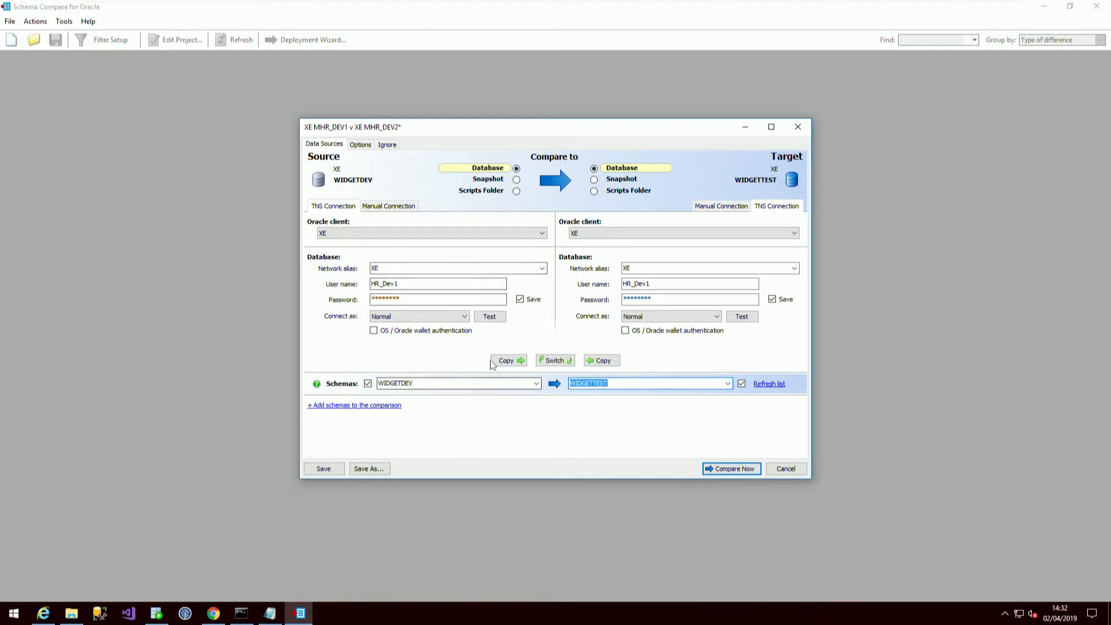
left_click(734, 471)
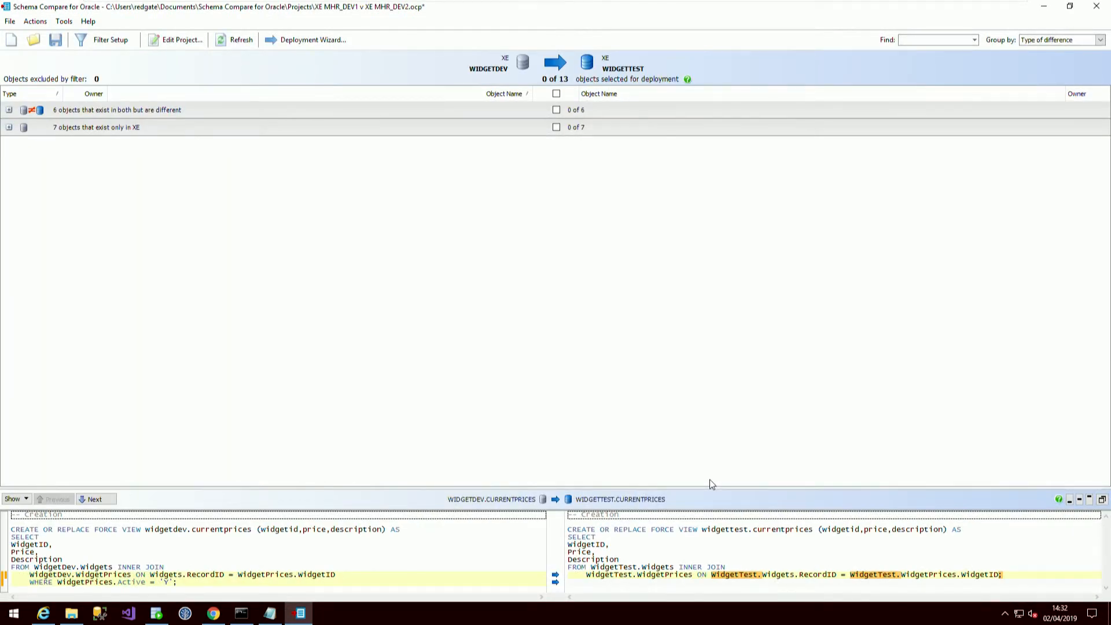
Expand both difference groups, include the CURRENTPRICES view for deployment and enlarge the SQL difference pane.
left_click(9, 110)
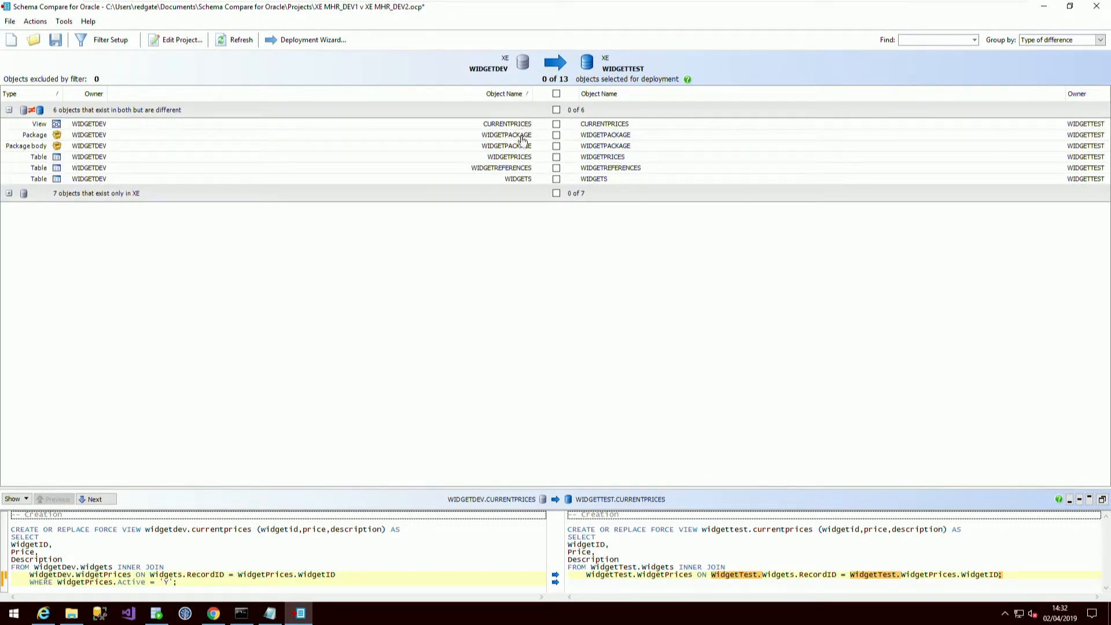
left_click(10, 194)
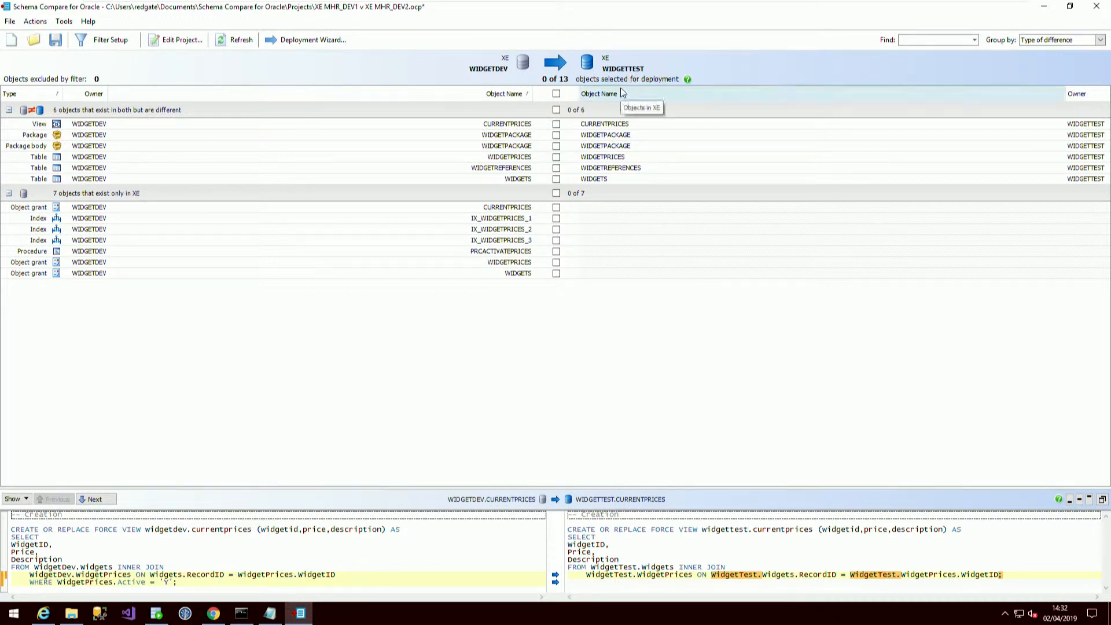
left_click(545, 125)
left_click_drag(453, 488, 453, 303)
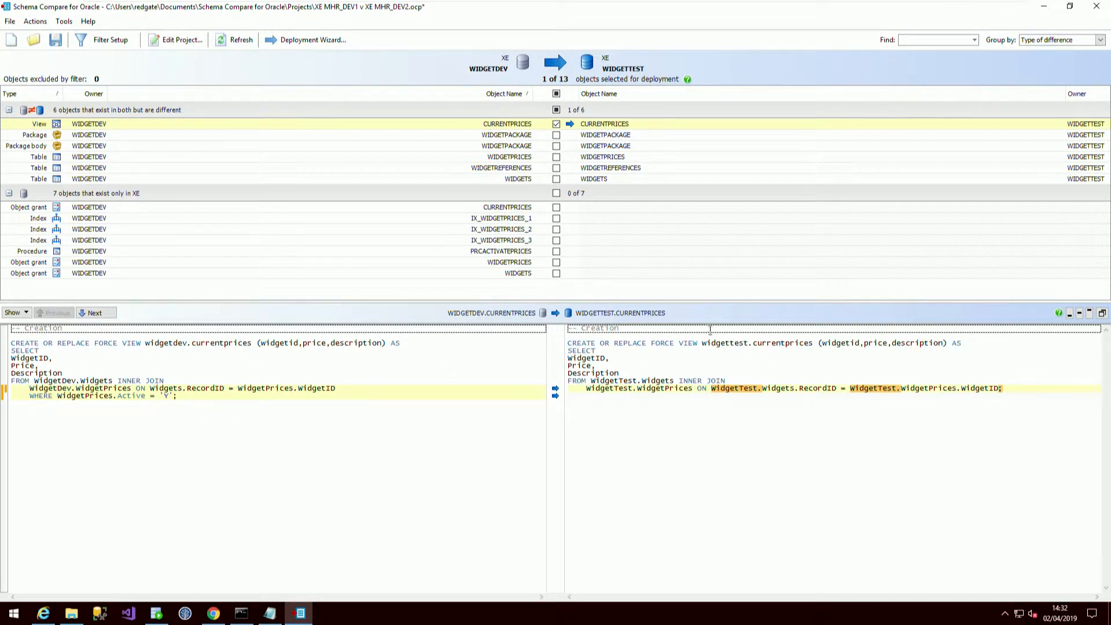
Examine the SQL differences of the WIDGETPACKAGE package and body, the three tables, the CURRENTPRICES grant and the IX_WIDGETPRICES_1 index.
left_click(495, 136)
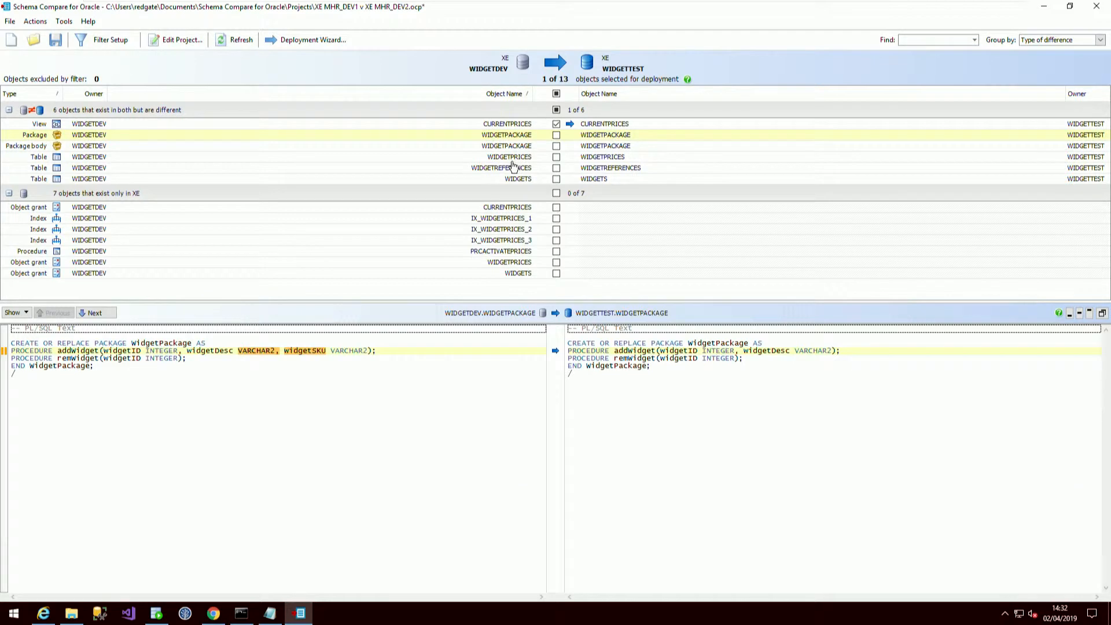
left_click(517, 147)
left_click(517, 157)
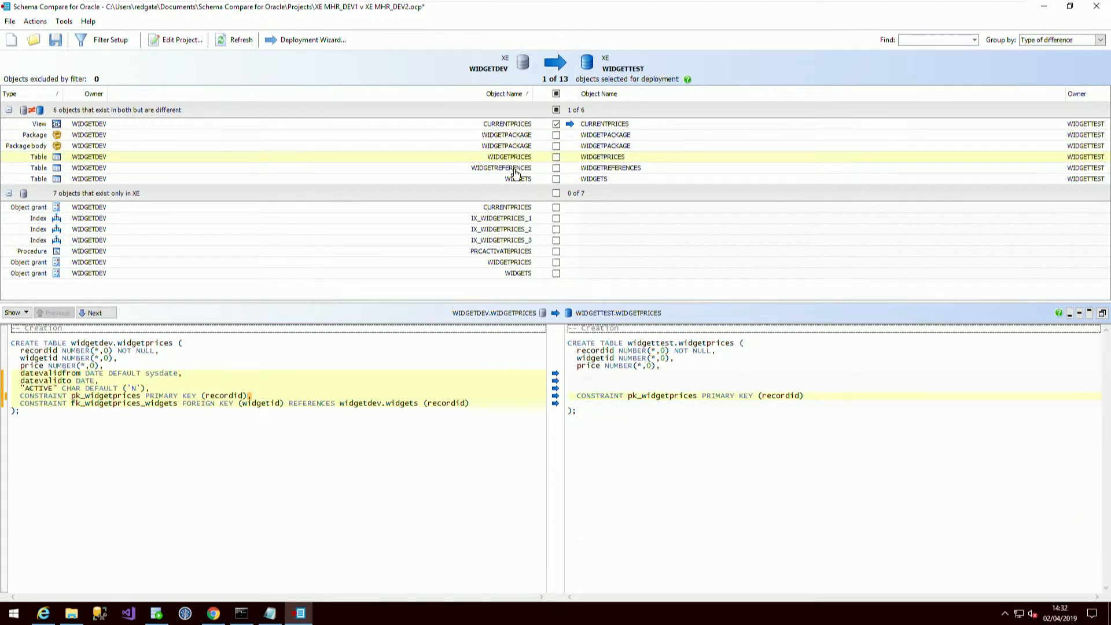
left_click(515, 170)
left_click(510, 179)
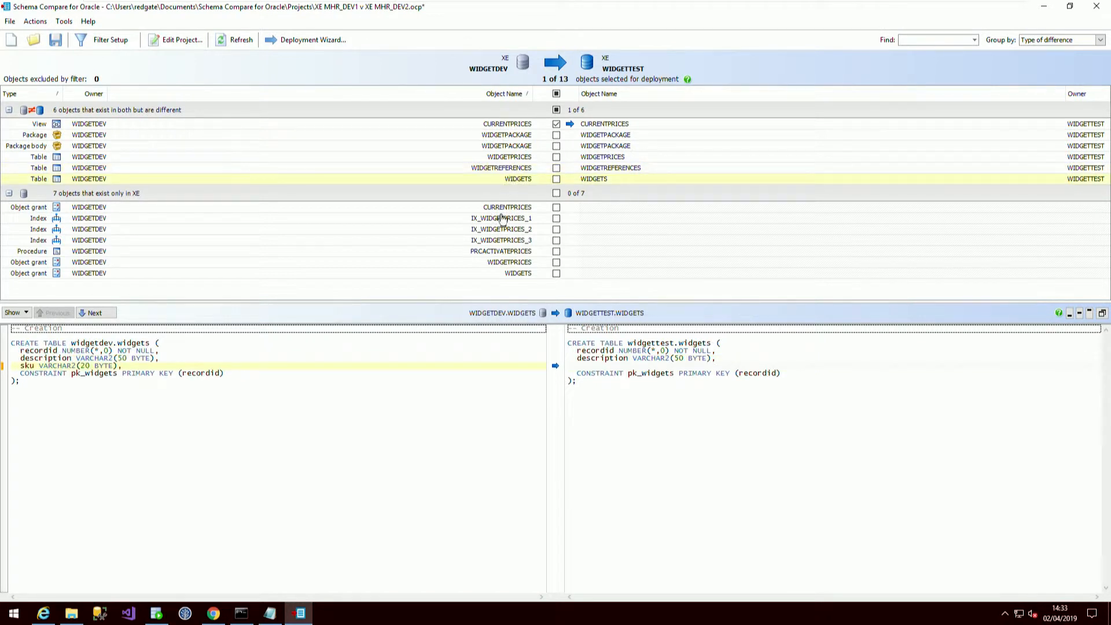
left_click(504, 208)
left_click(501, 218)
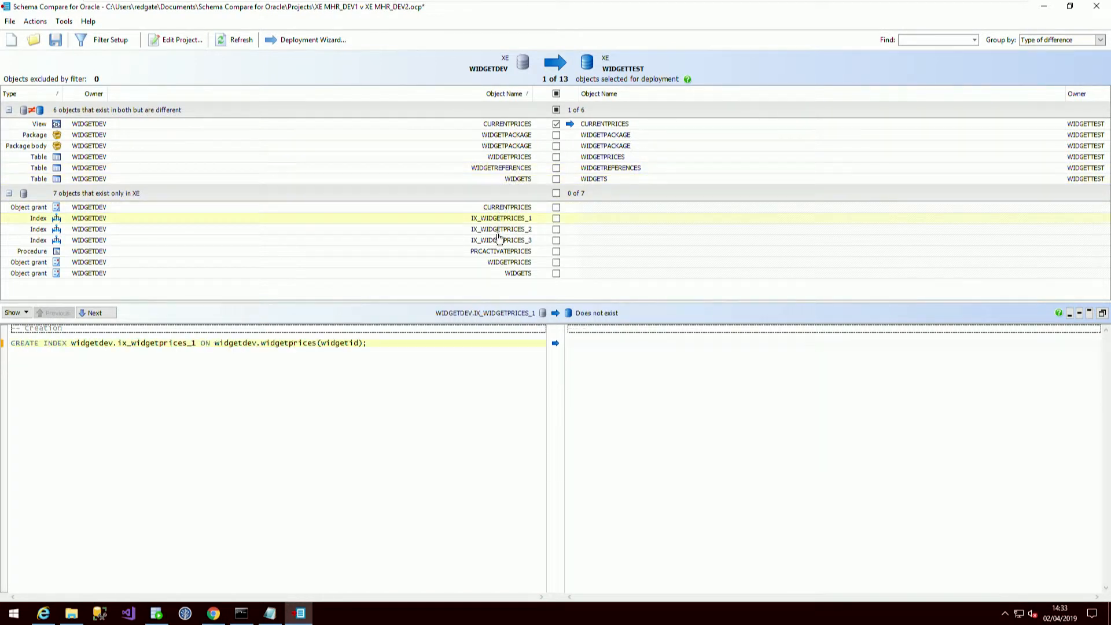
Include all differing and source-only objects in the deployment to WIDGETTEST.
left_click(557, 94)
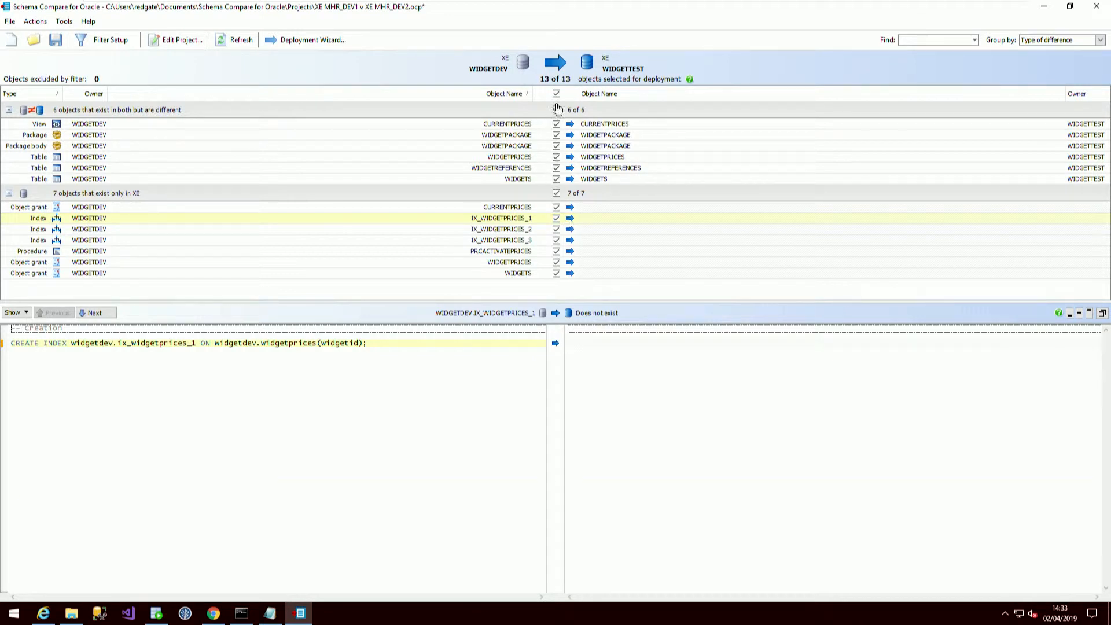
left_click(556, 94)
left_click(556, 124)
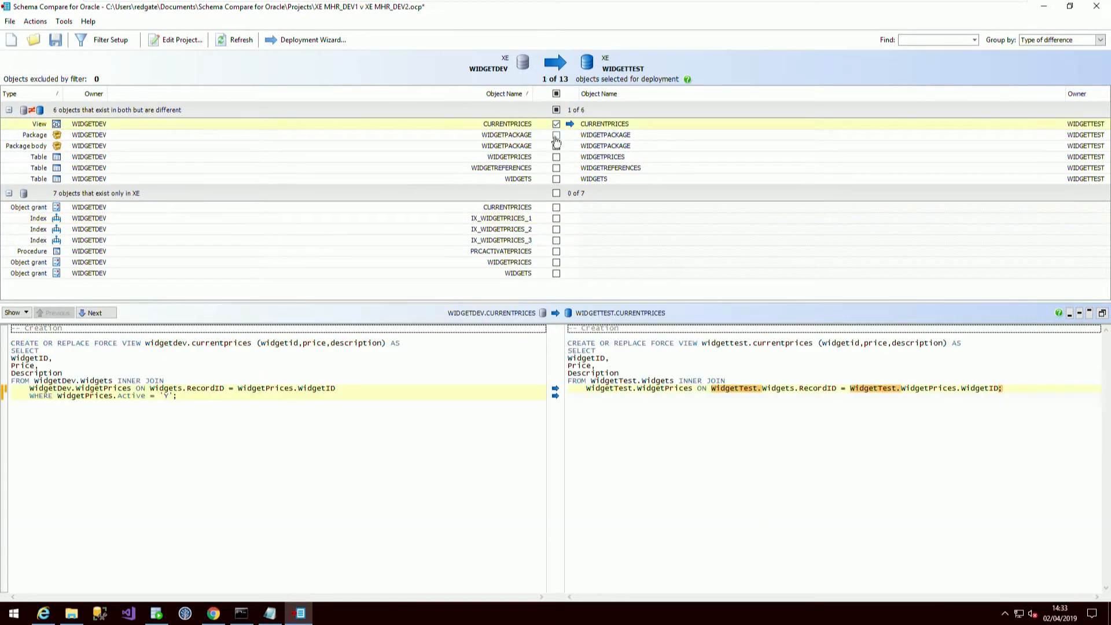
left_click(556, 146)
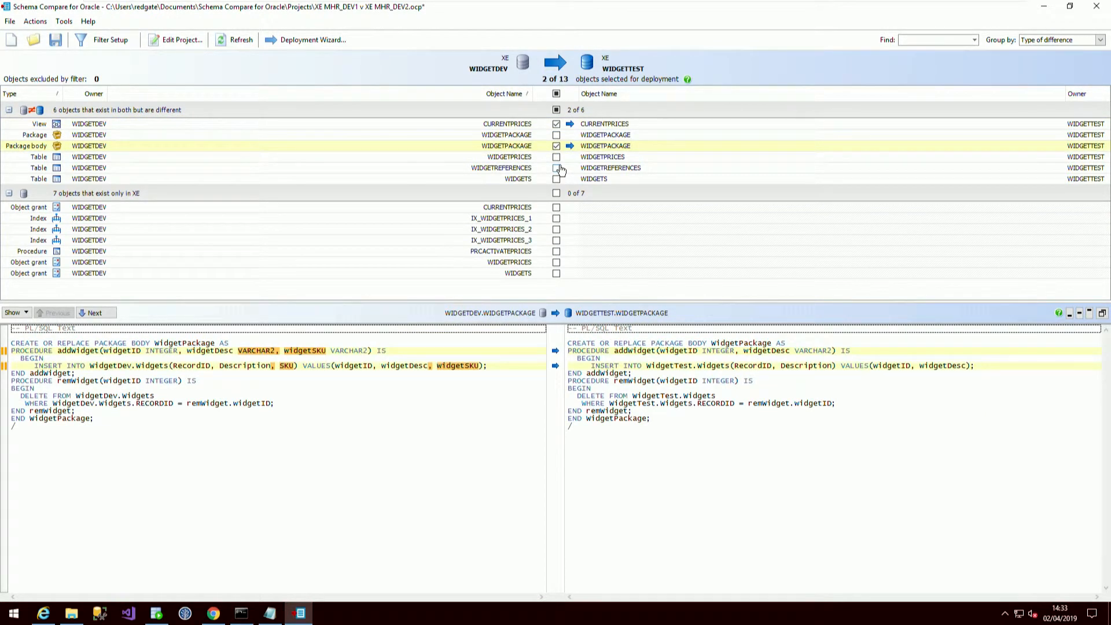
left_click(556, 93)
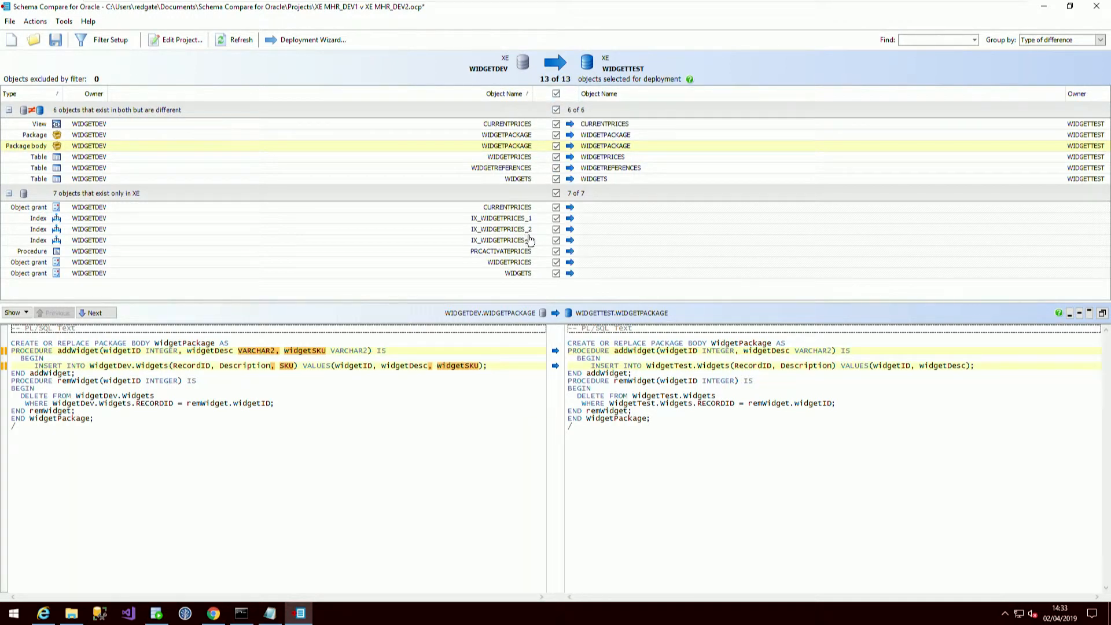
Start the deployment wizard, look at the script-creation option, and continue with deploying using Schema Compare for Oracle.
left_click(307, 42)
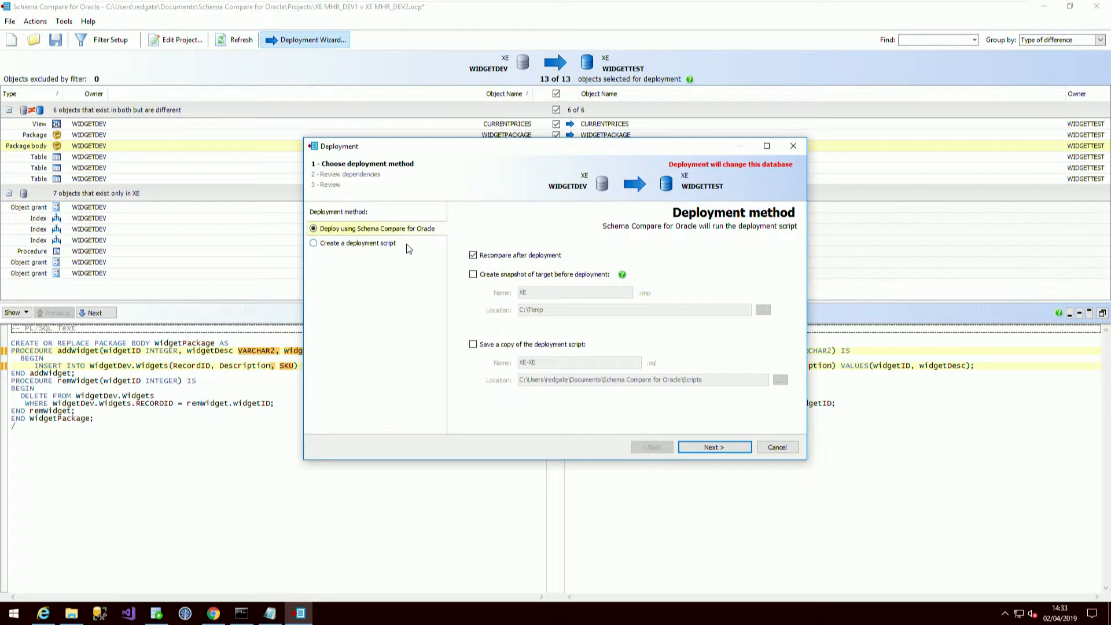
left_click(328, 249)
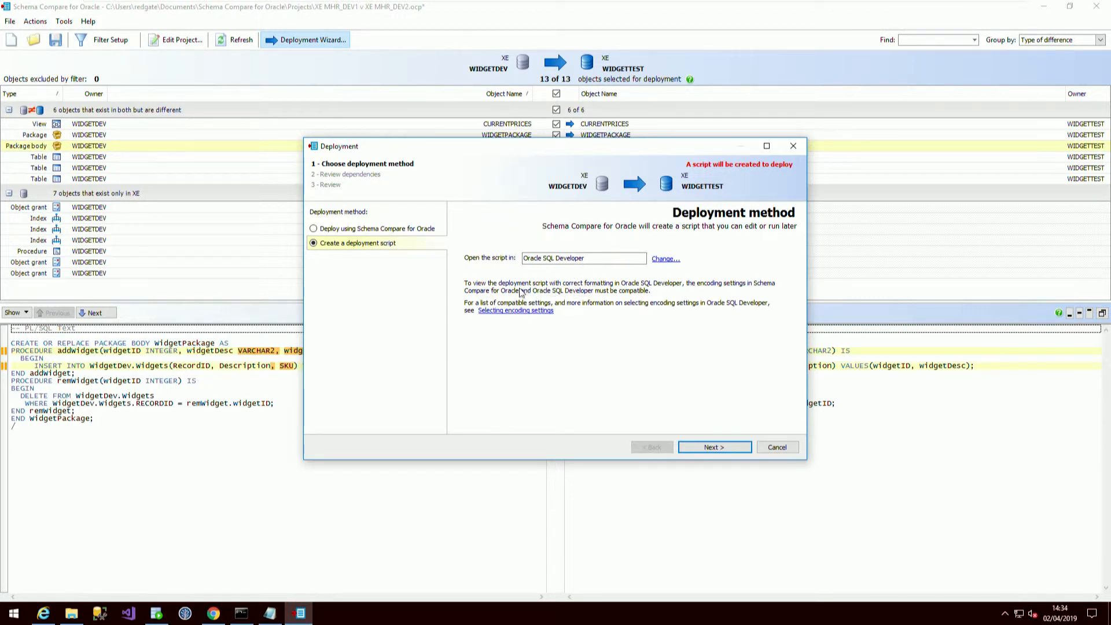
left_click(359, 229)
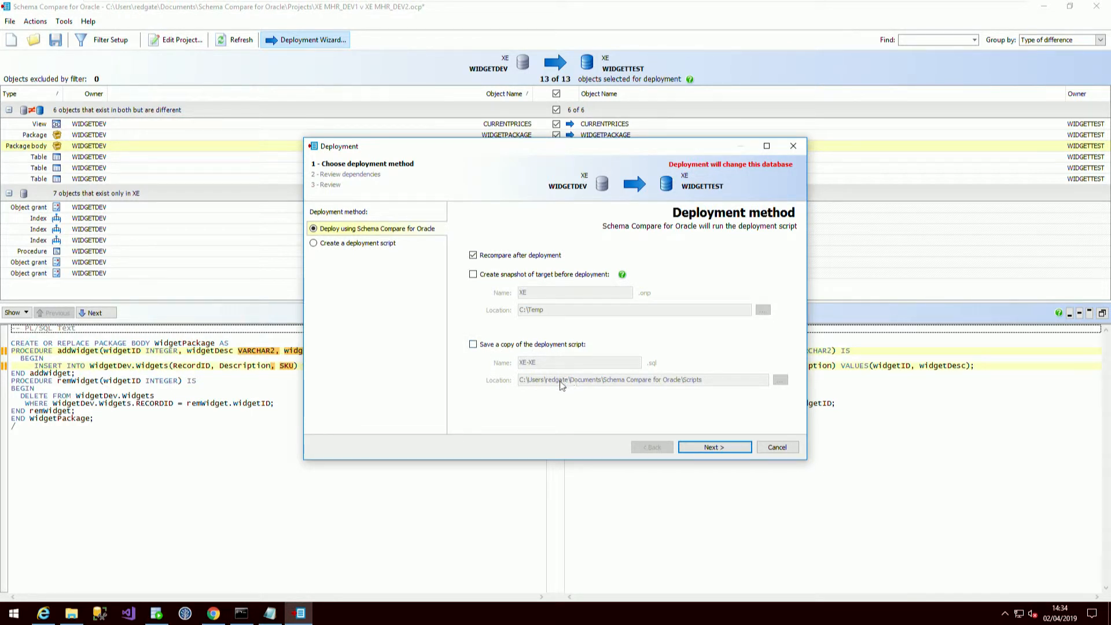
left_click(714, 448)
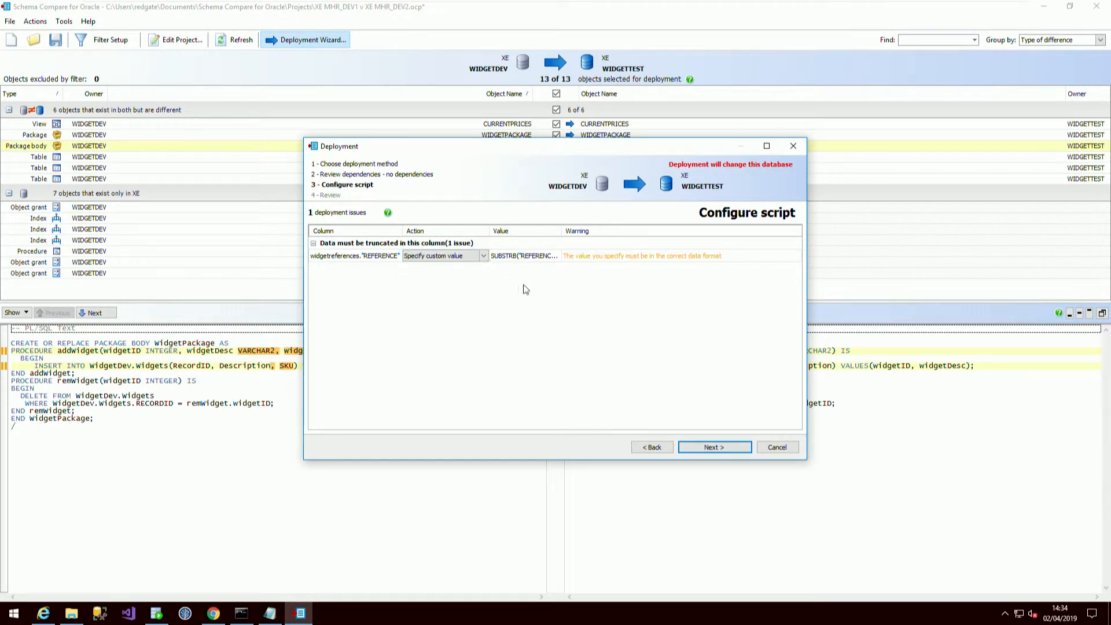
Examine the full custom value expression and available action for the truncated REFERENCE column of widgetreferences.
left_click_drag(562, 230, 674, 231)
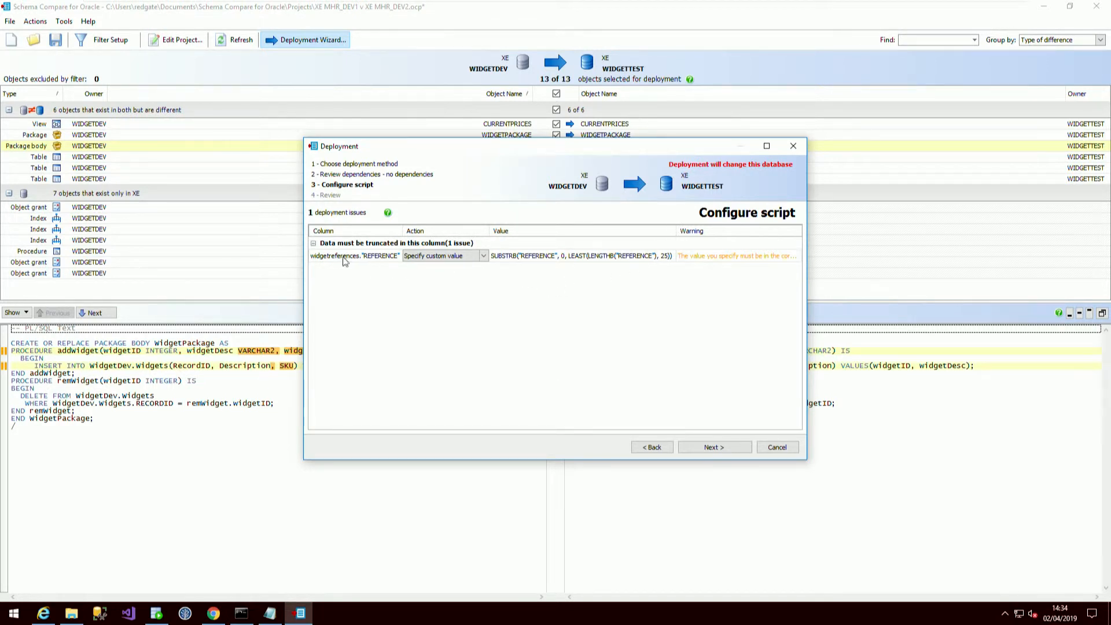
left_click(443, 256)
left_click_drag(674, 229, 725, 229)
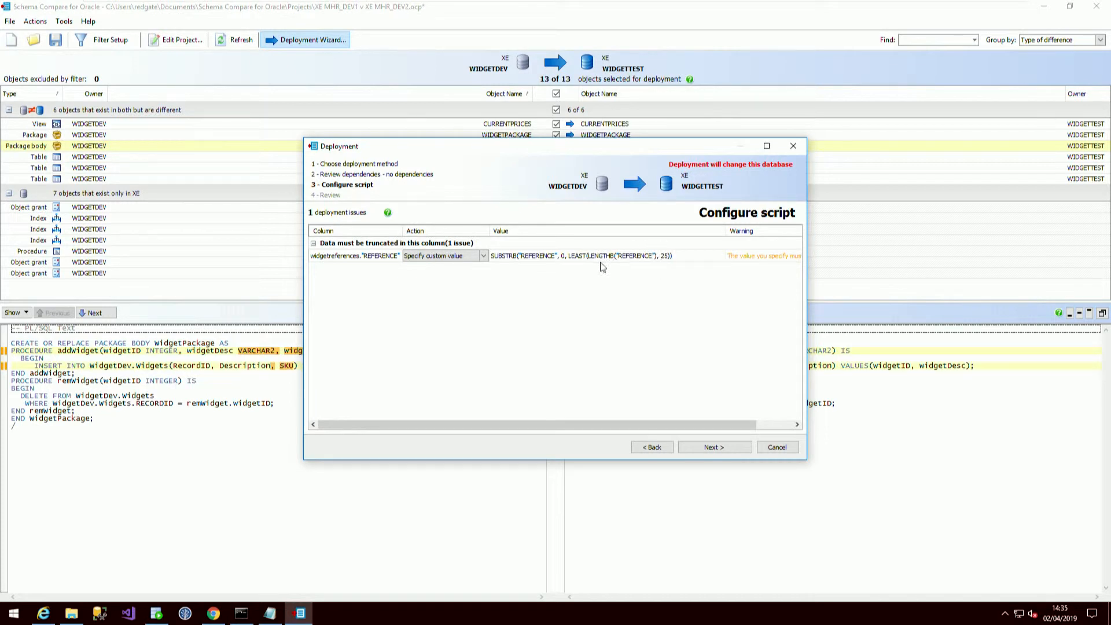
left_click_drag(726, 234, 685, 235)
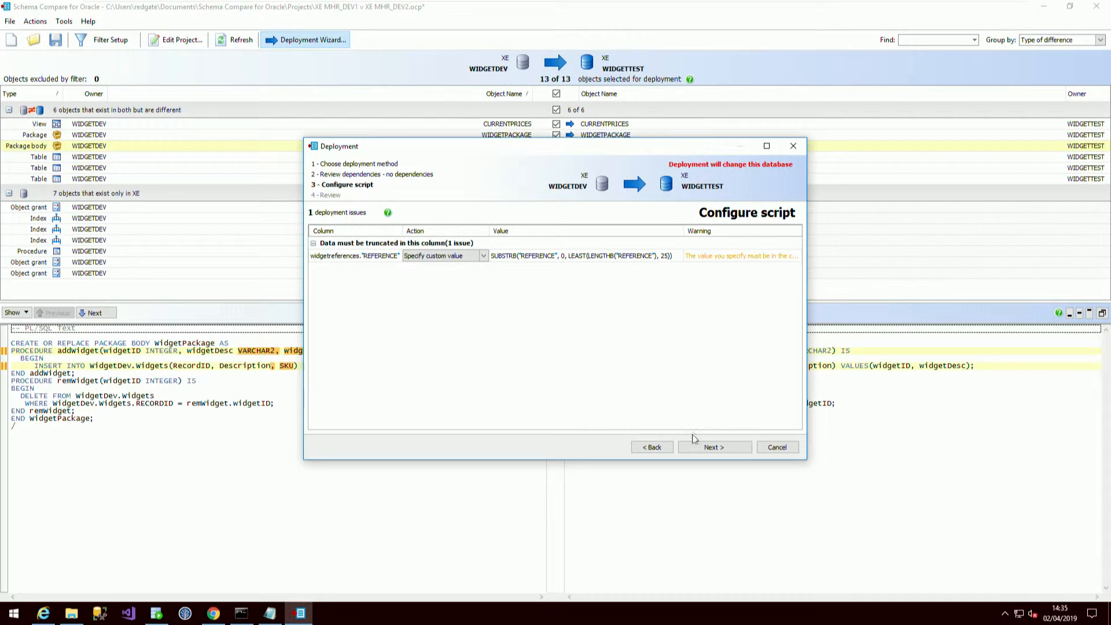
Review the deployment's warnings, its summary of actions and the full deployment script in a maximized window.
left_click(714, 447)
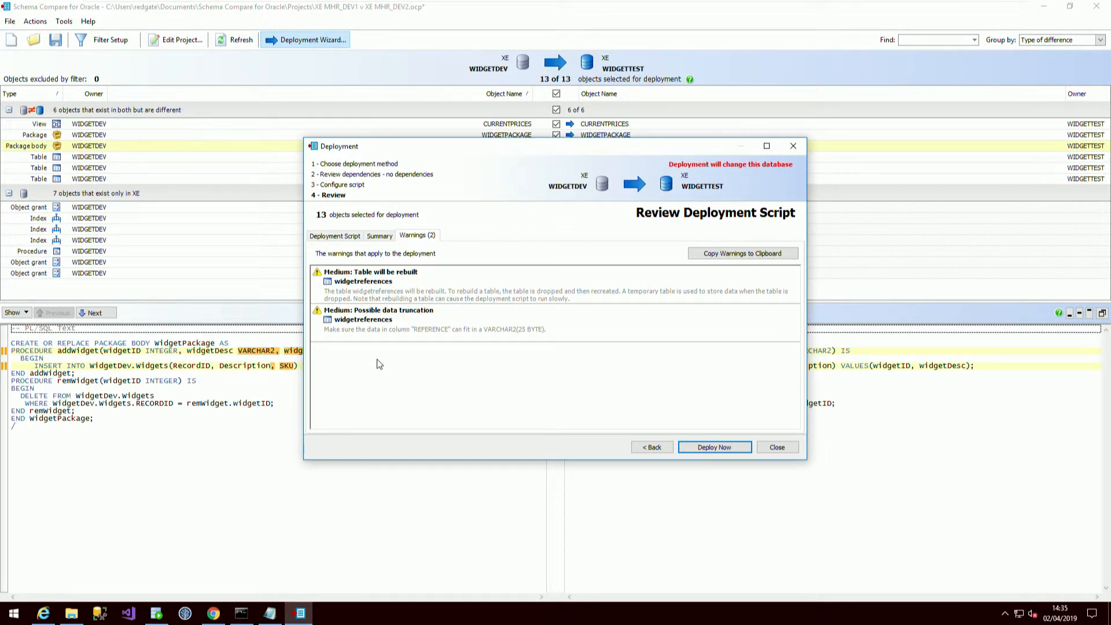
left_click(380, 237)
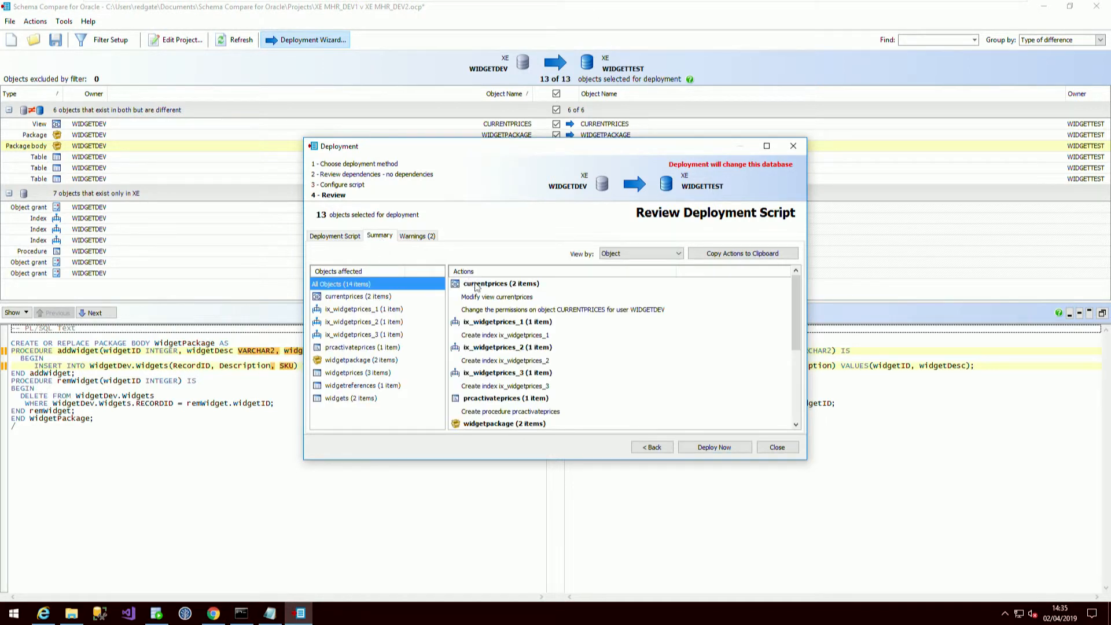
mouse_move(797, 292)
left_mouse_down()
mouse_move(799, 300)
mouse_move(802, 284)
left_mouse_up()
mouse_move(800, 310)
left_mouse_down()
mouse_move(788, 377)
mouse_move(804, 308)
left_mouse_up()
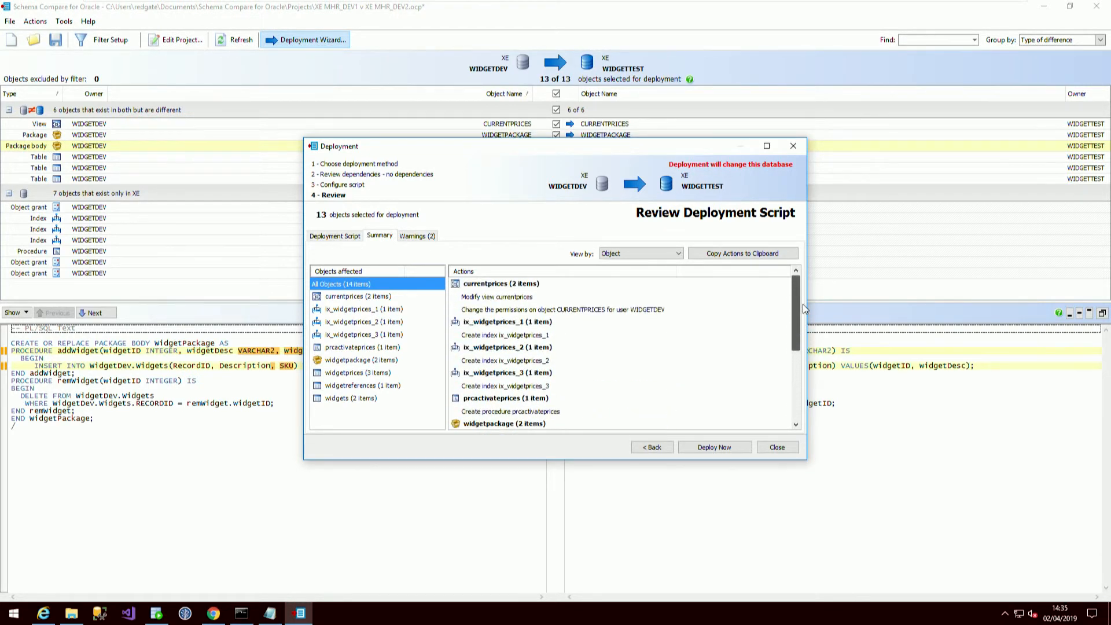
left_click(336, 236)
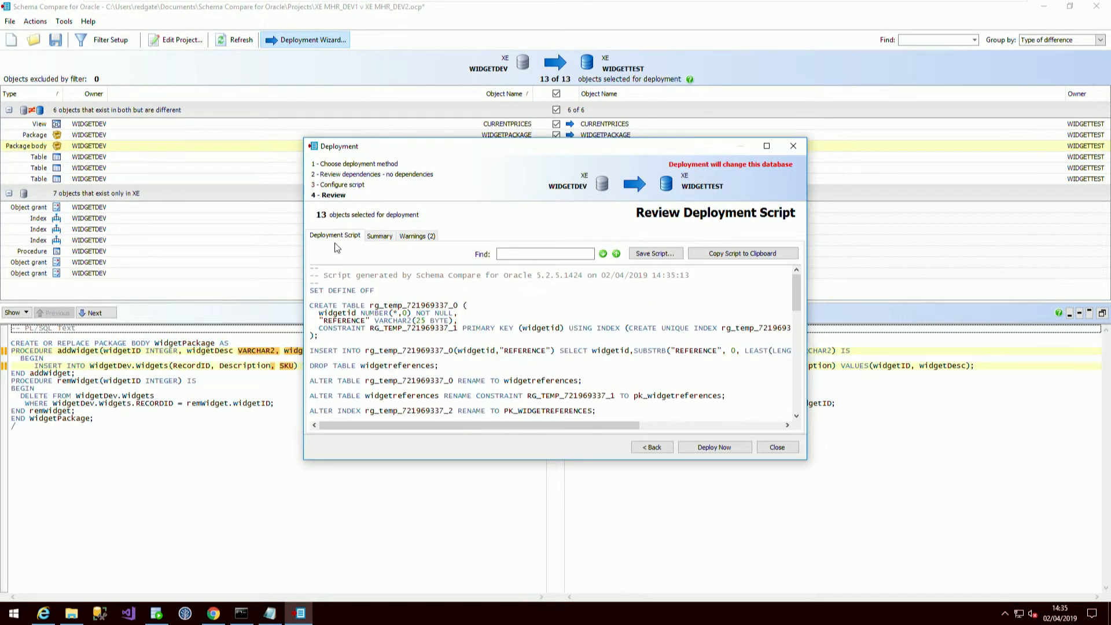
left_click(767, 146)
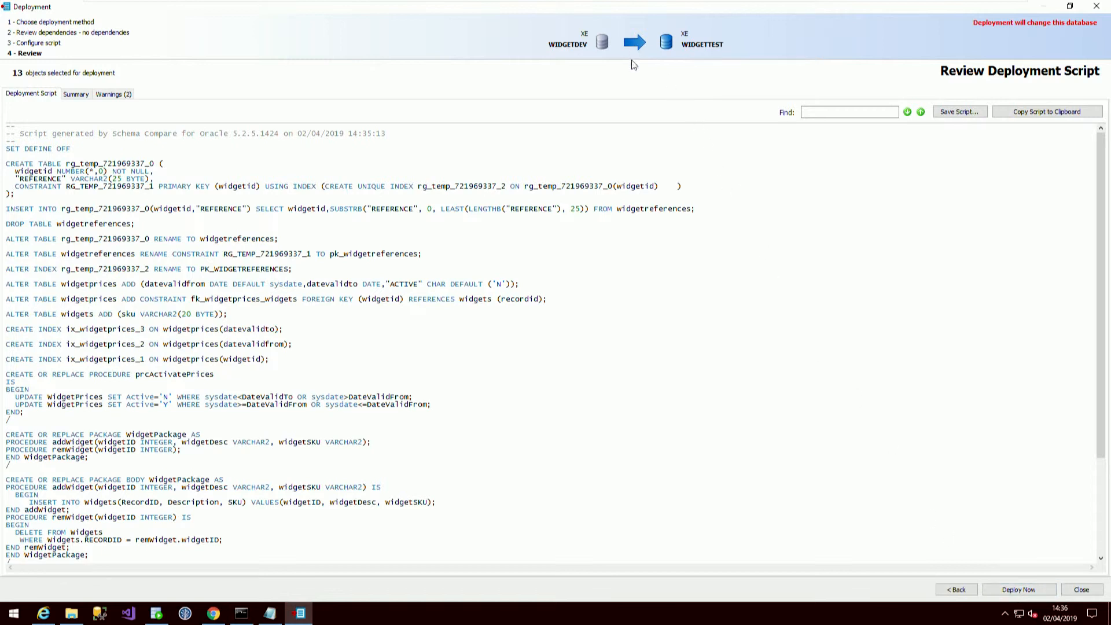
Cancel the deployment wizard and reverse the deployment direction so that WIDGETTEST deploys to WIDGETDEV.
left_click(955, 590)
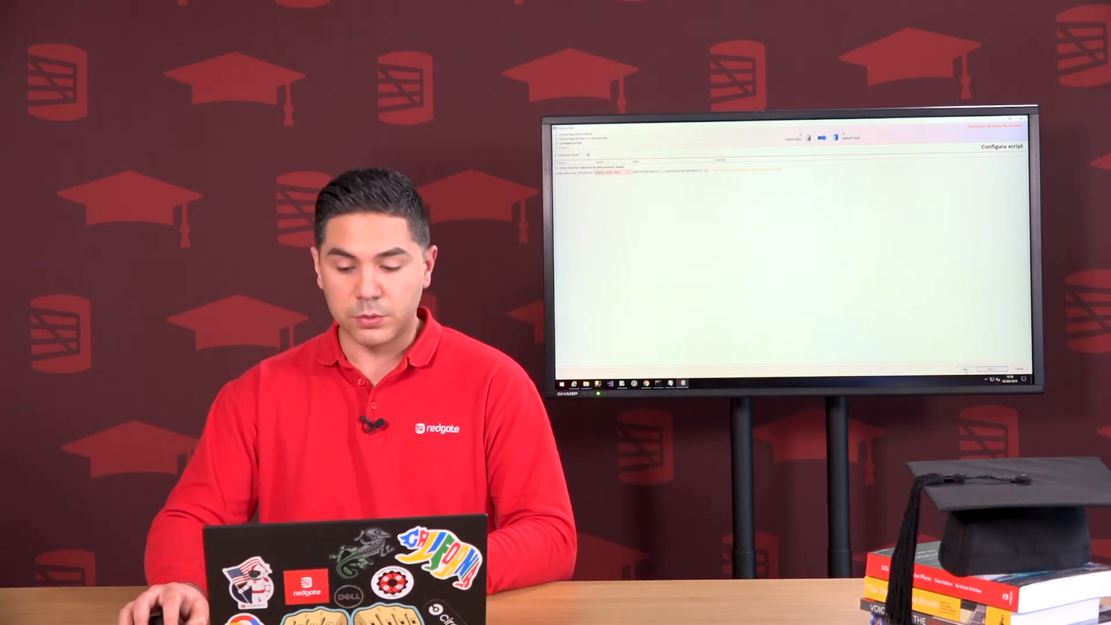
left_click(965, 369)
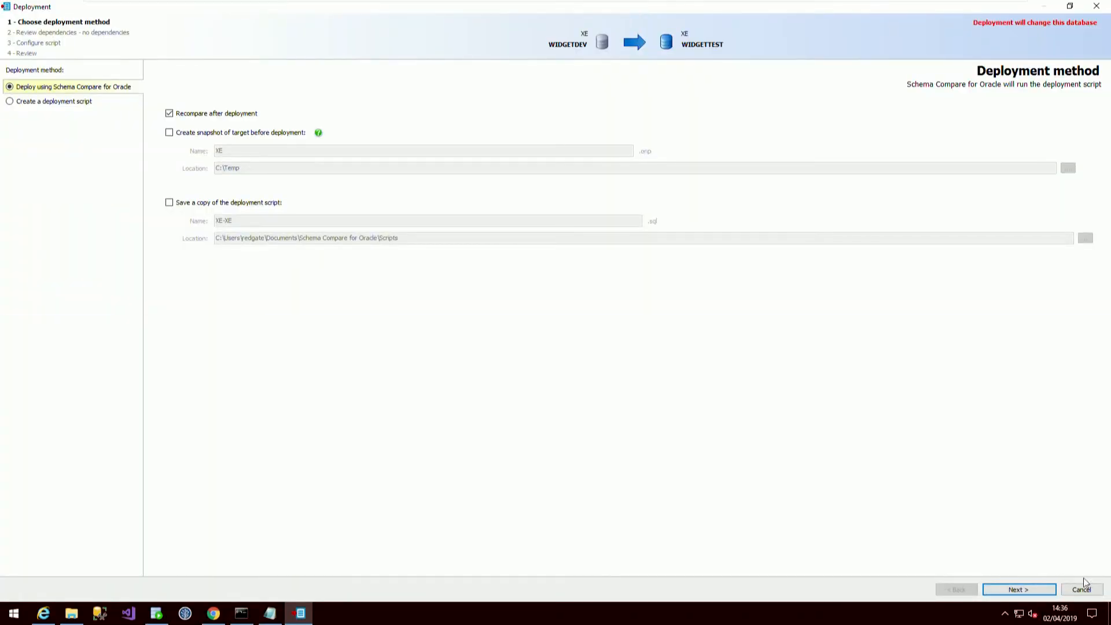
left_click(1081, 590)
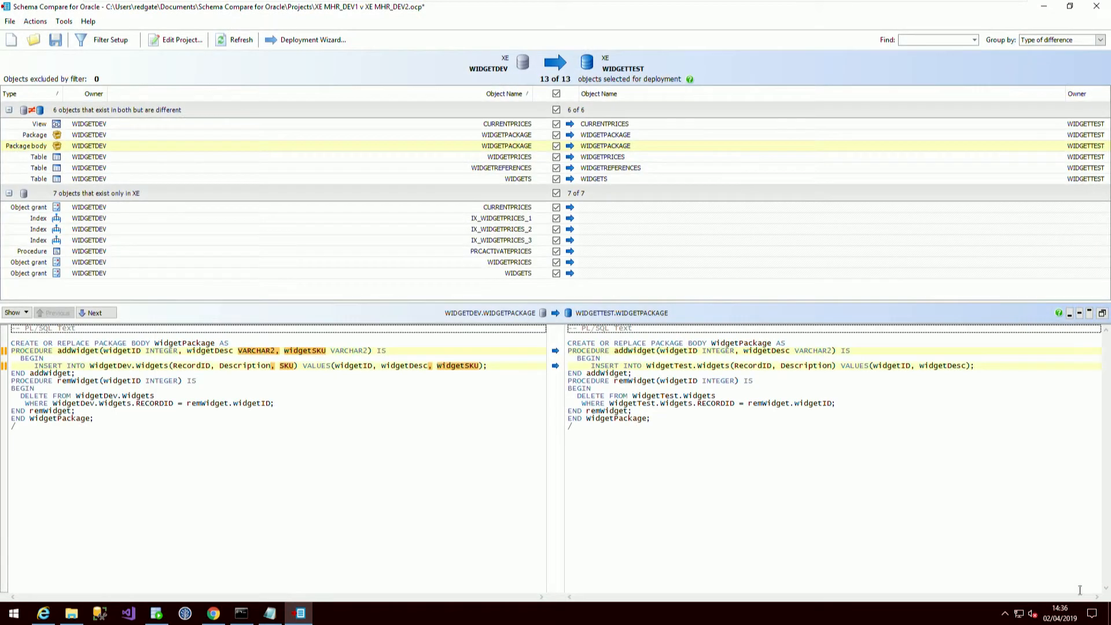
left_click(559, 65)
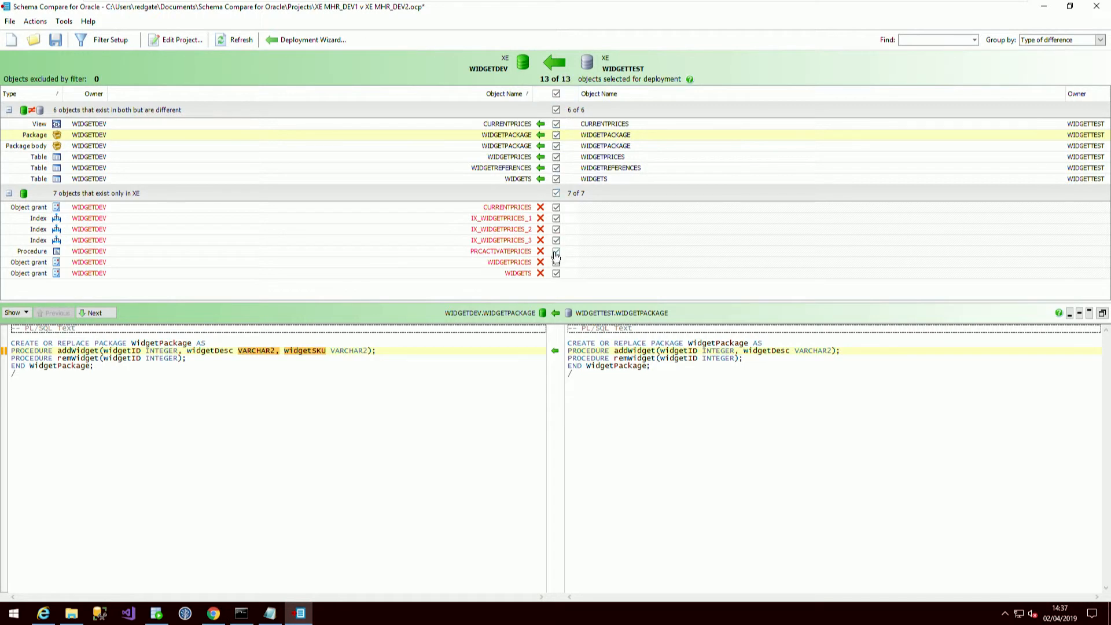
Review the warnings and deployment script for deploying WIDGETTEST to WIDGETDEV, and close the wizard without deploying.
left_click(323, 41)
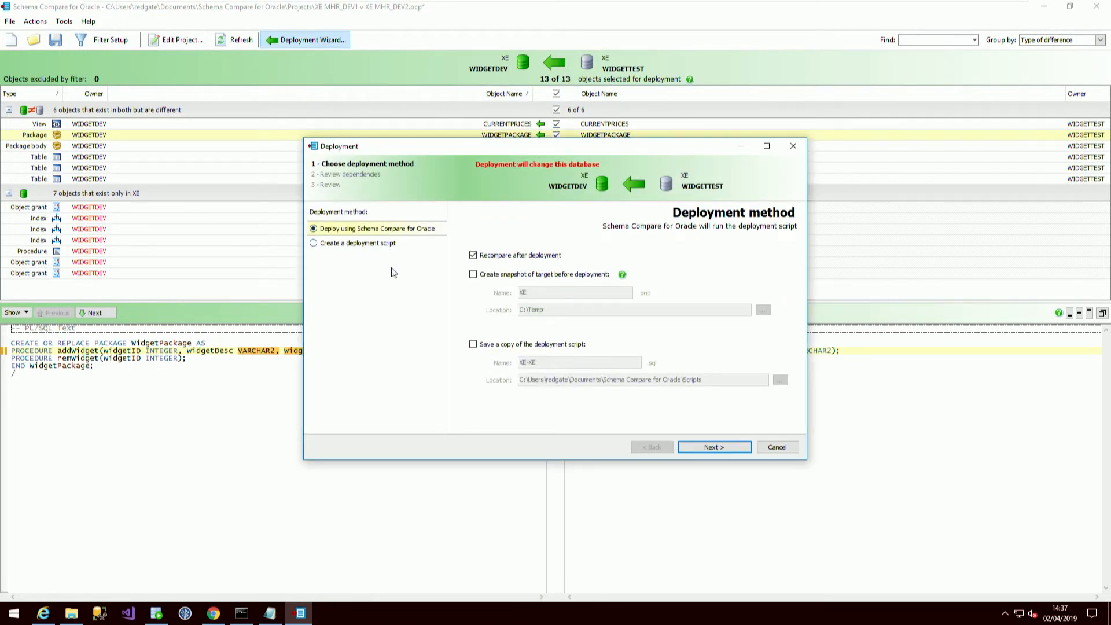
left_click(716, 448)
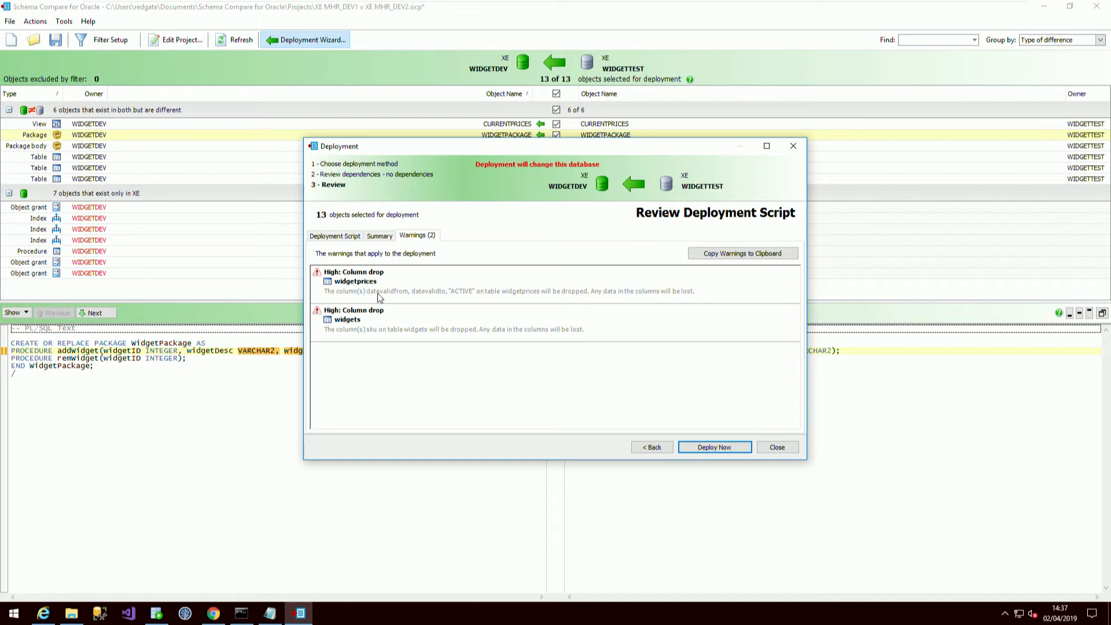
left_click(341, 236)
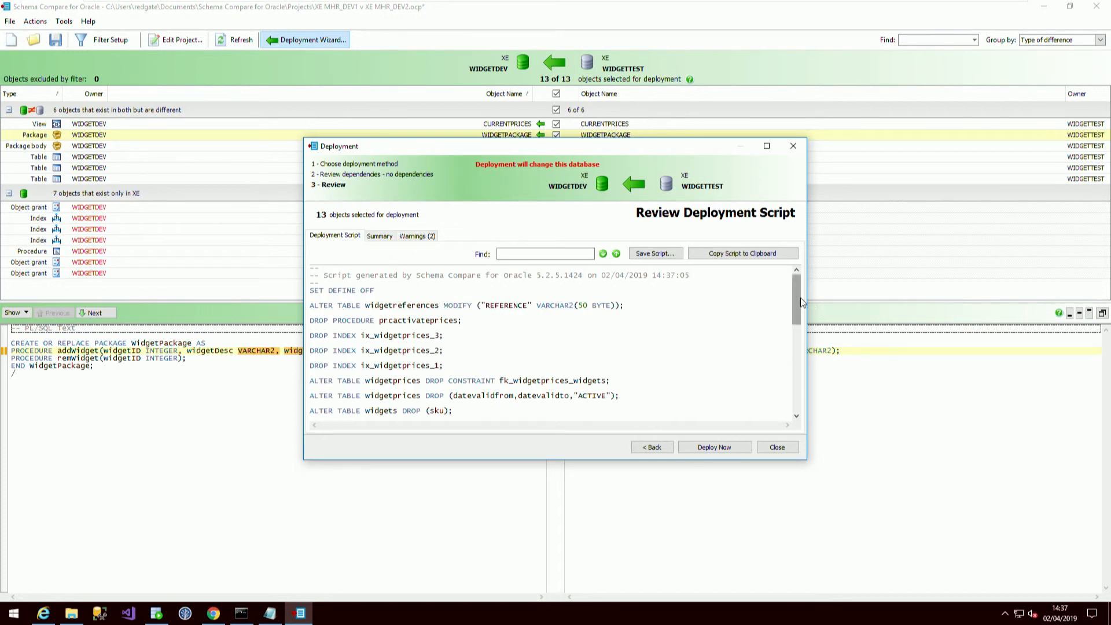
mouse_move(796, 302)
left_mouse_down()
mouse_move(796, 379)
mouse_move(793, 289)
left_mouse_up()
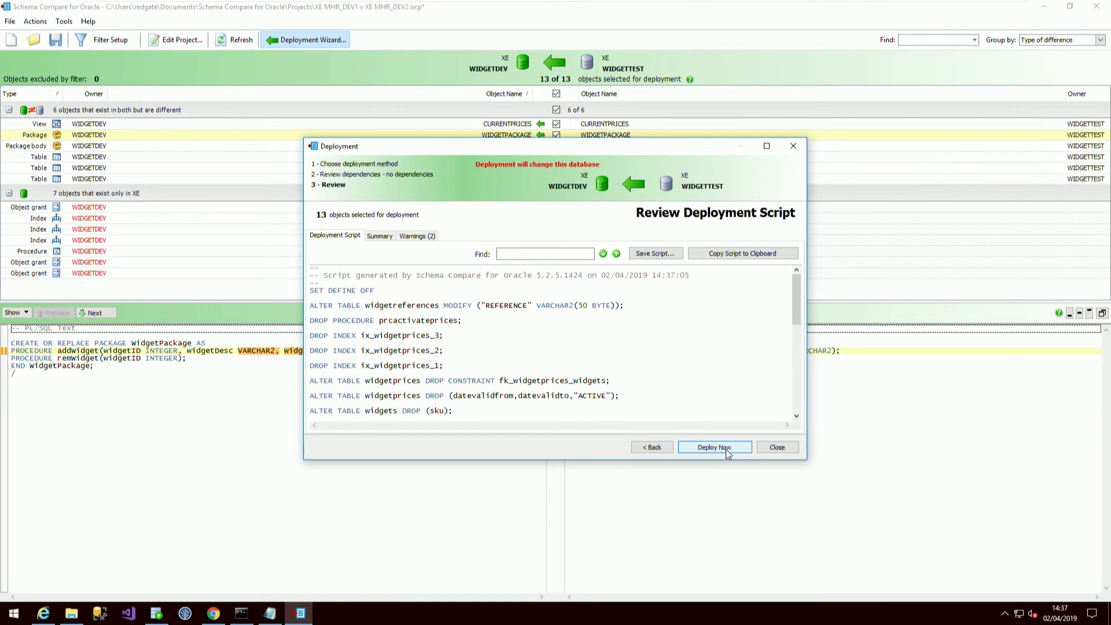
left_click(777, 448)
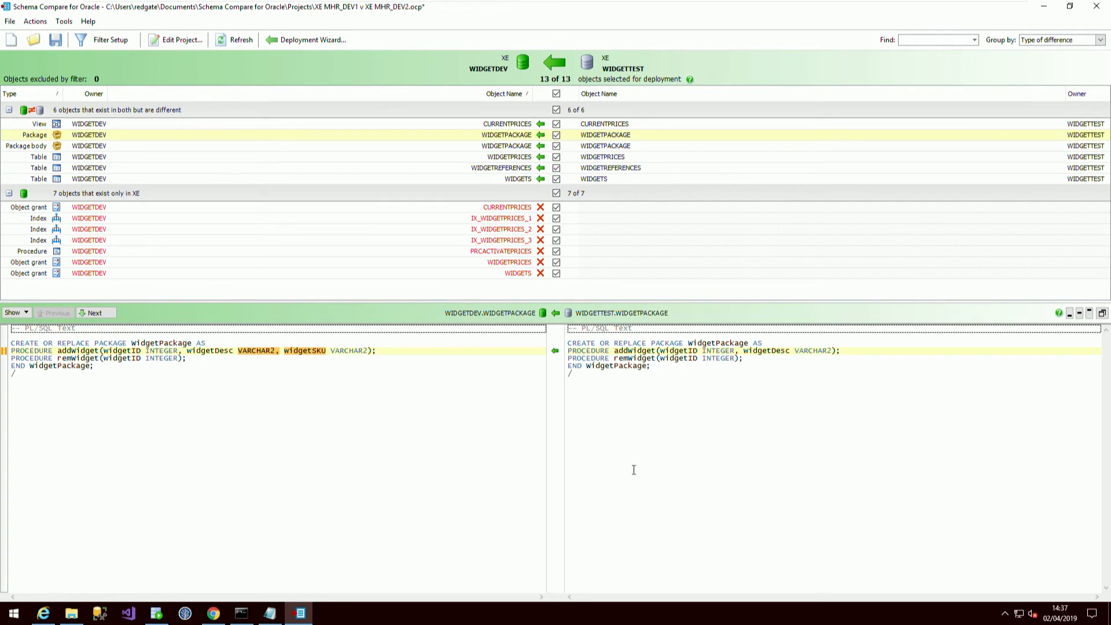